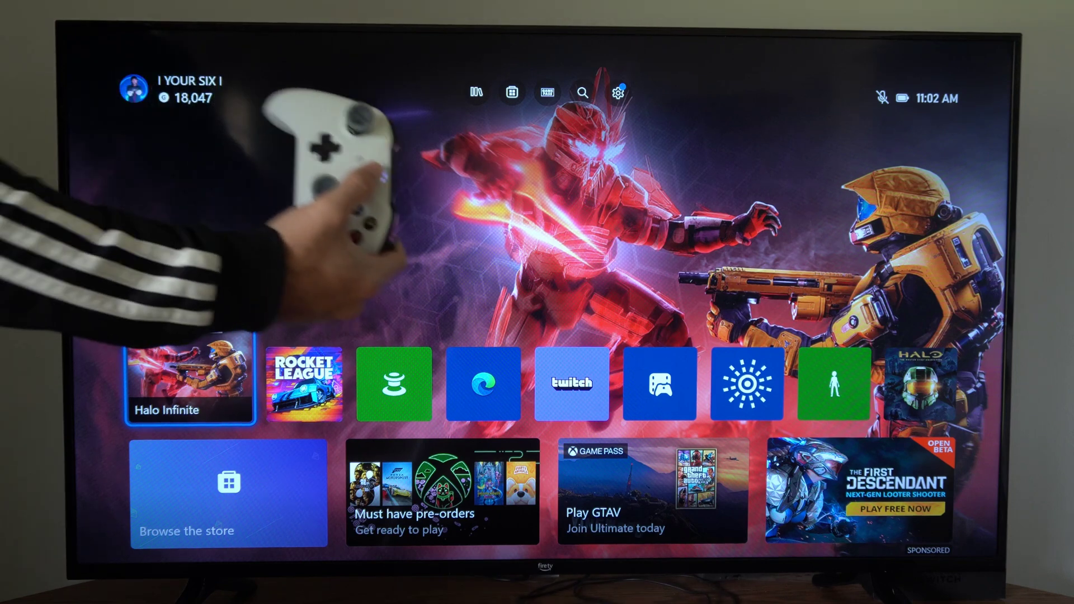
Step: Open the guide over Home, showing Call of Duty: Modern Warfare updating at 22%
{"action": "key", "text": "super"}
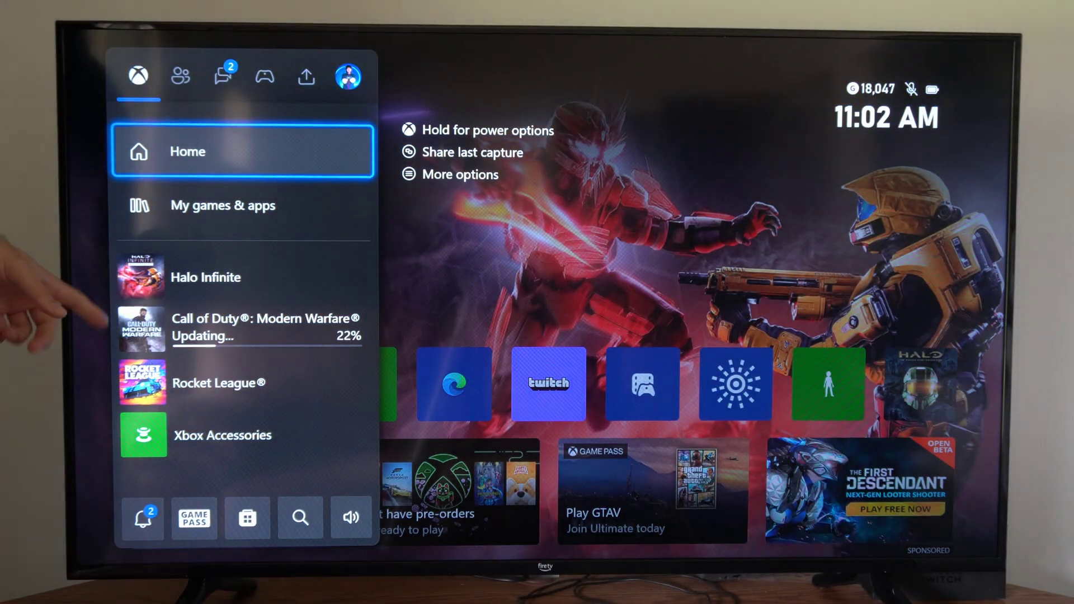
Step: Pause the Call of Duty: Modern Warfare update at 30% from its guide options
{"action": "key", "text": "Down"}
{"action": "key", "text": "Down"}
{"action": "key", "text": "Down"}
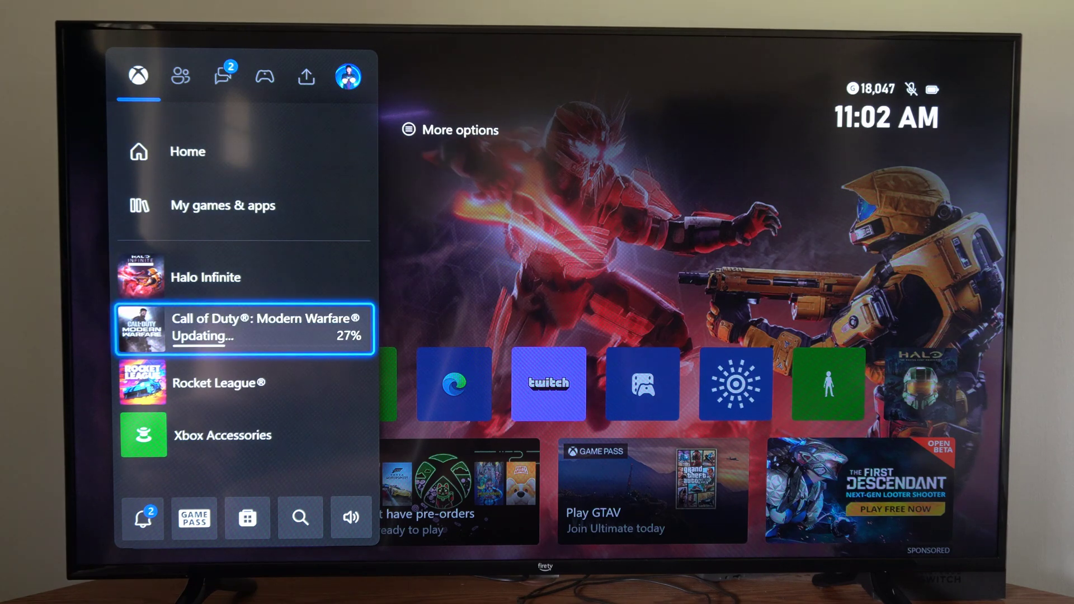
{"action": "key", "text": "Return"}
{"action": "key", "text": "Down"}
{"action": "key", "text": "Return"}
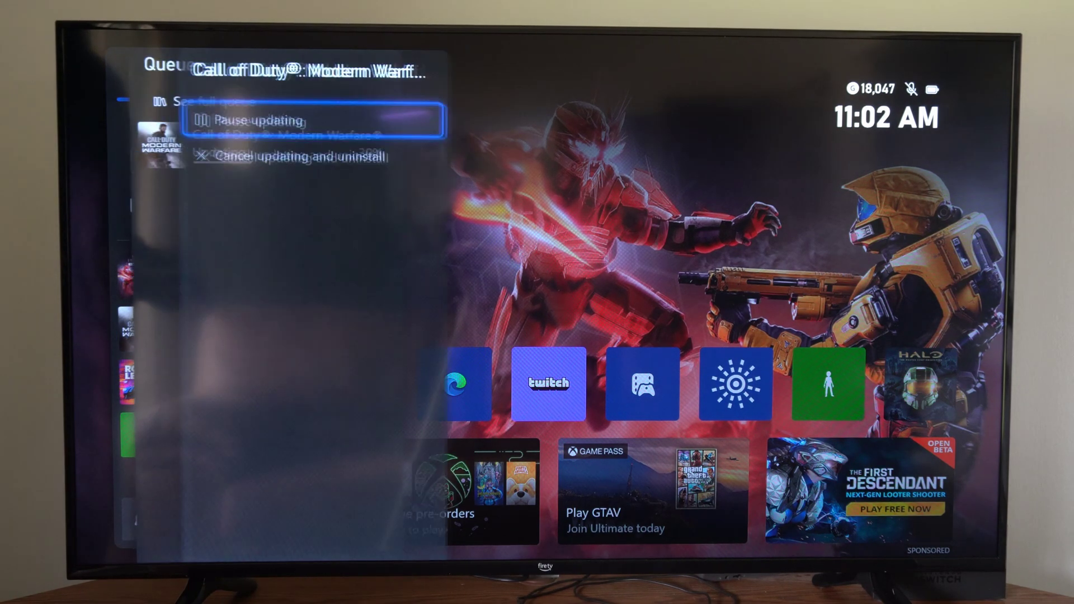
{"action": "key", "text": "Escape"}
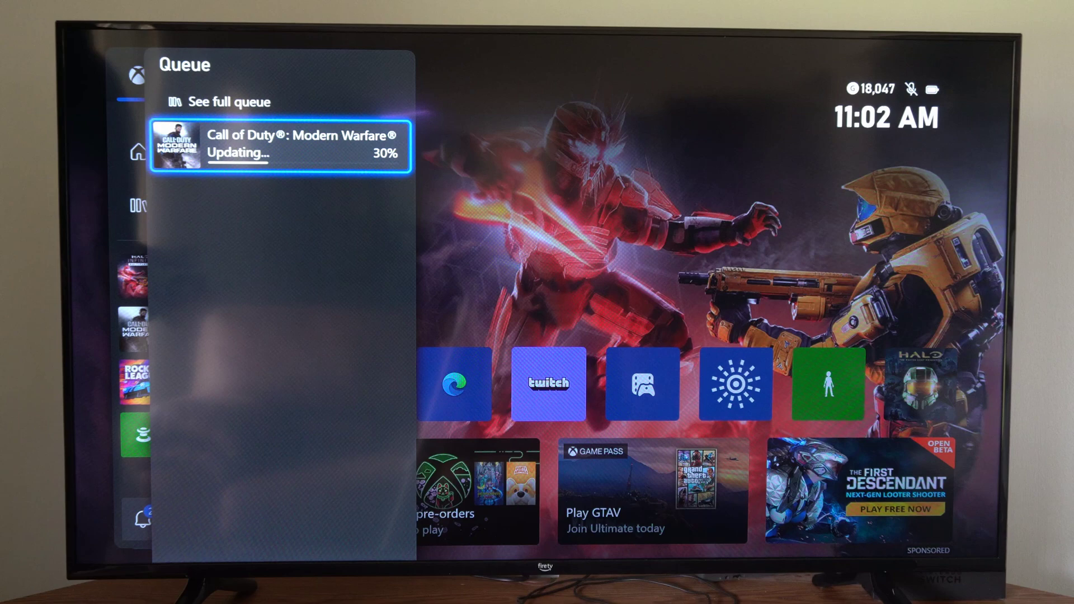
{"action": "key", "text": "Up"}
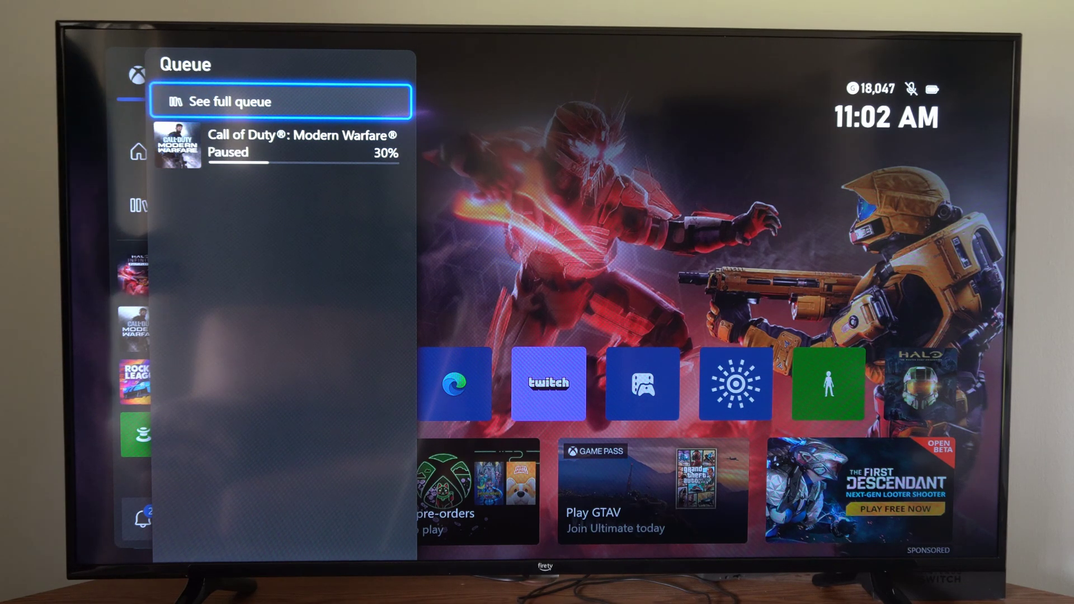
Step: Open the Manage Queue page and move between the Call of Duty download and queue options
{"action": "key", "text": "Return"}
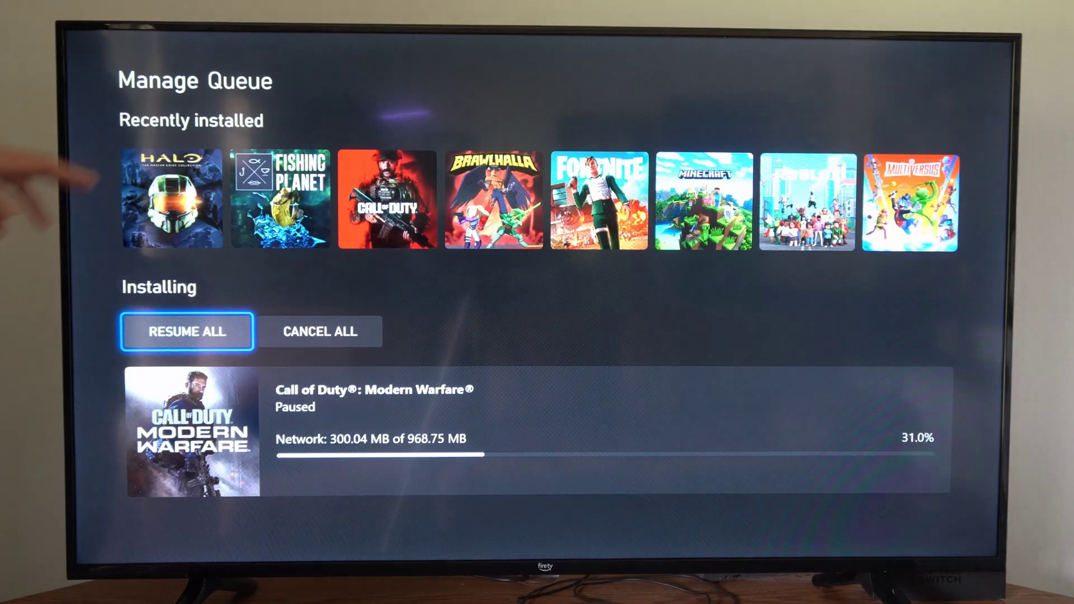
{"action": "key", "text": "Down"}
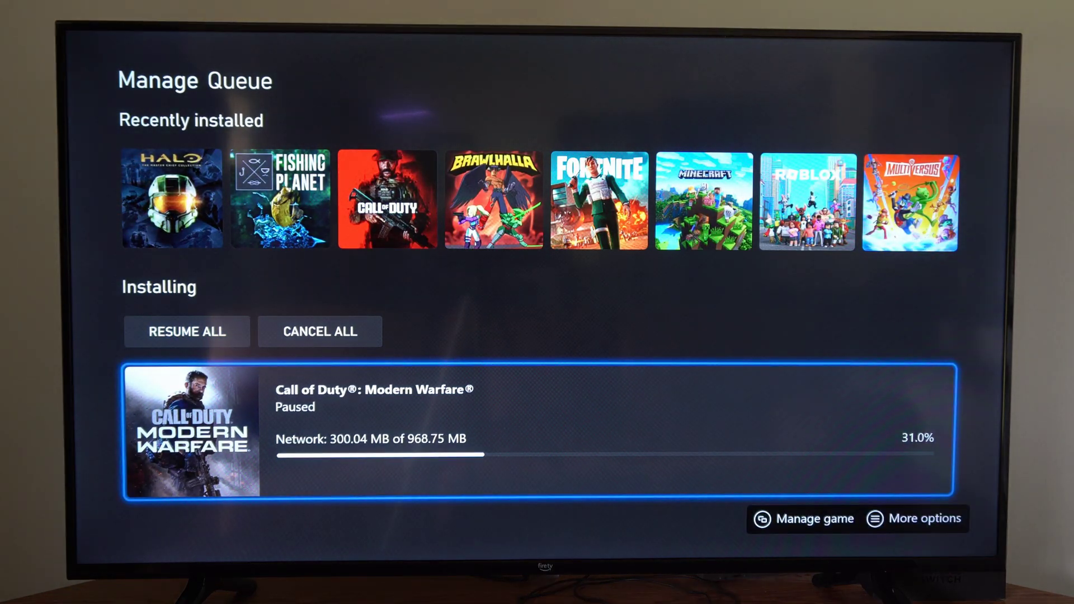
{"action": "key", "text": "Up"}
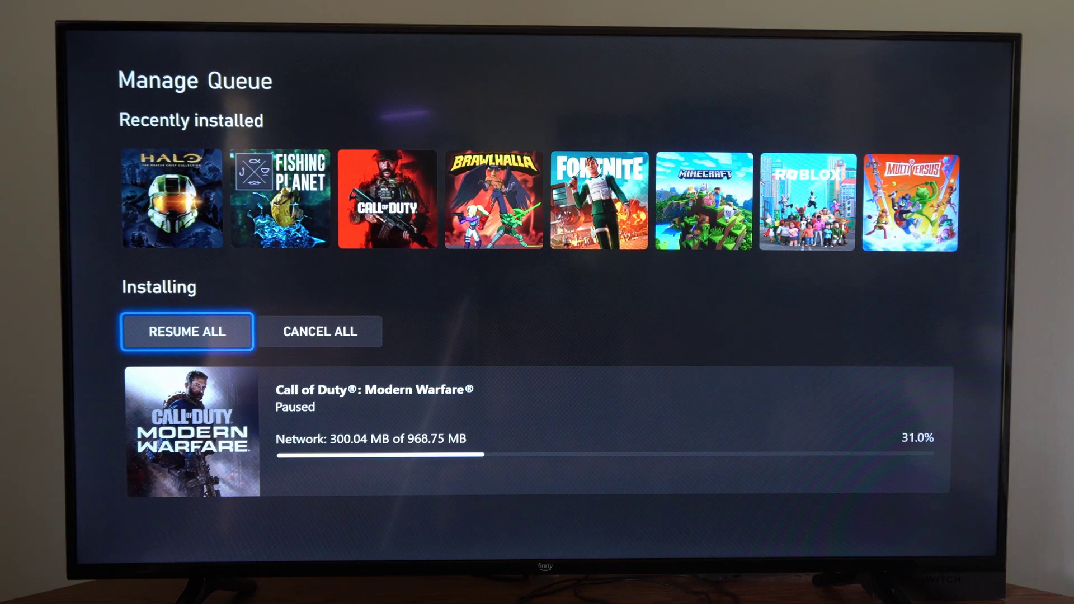
{"action": "key", "text": "Right"}
{"action": "key", "text": "Down"}
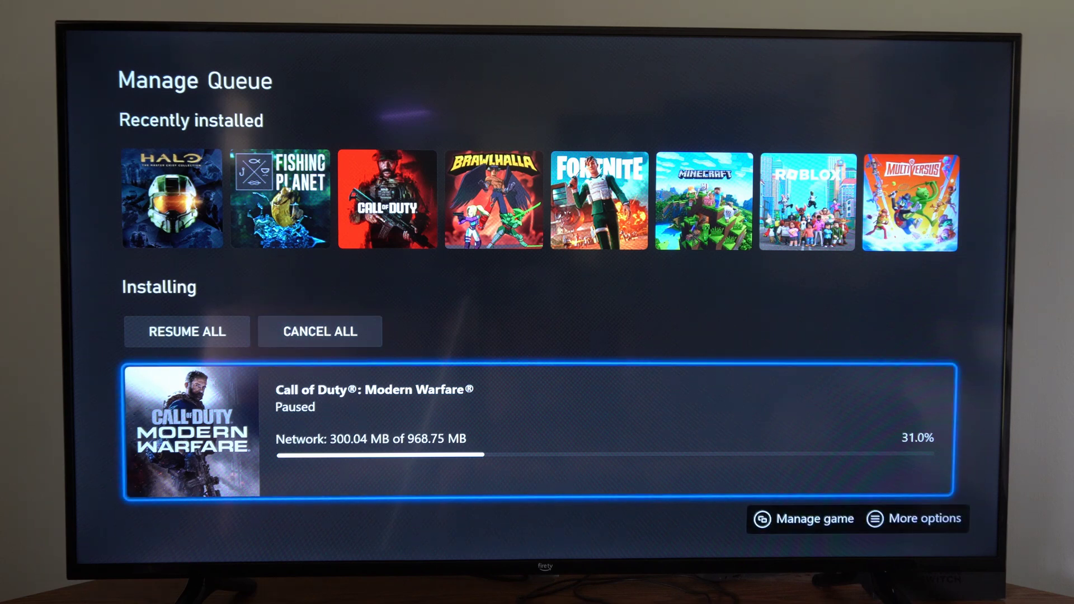
Step: Use RESUME ALL so Call of Duty updates again at 31.0%
{"action": "key", "text": "Up"}
{"action": "key", "text": "Left"}
{"action": "key", "text": "Return"}
{"action": "key", "text": "Up"}
{"action": "key", "text": "Down"}
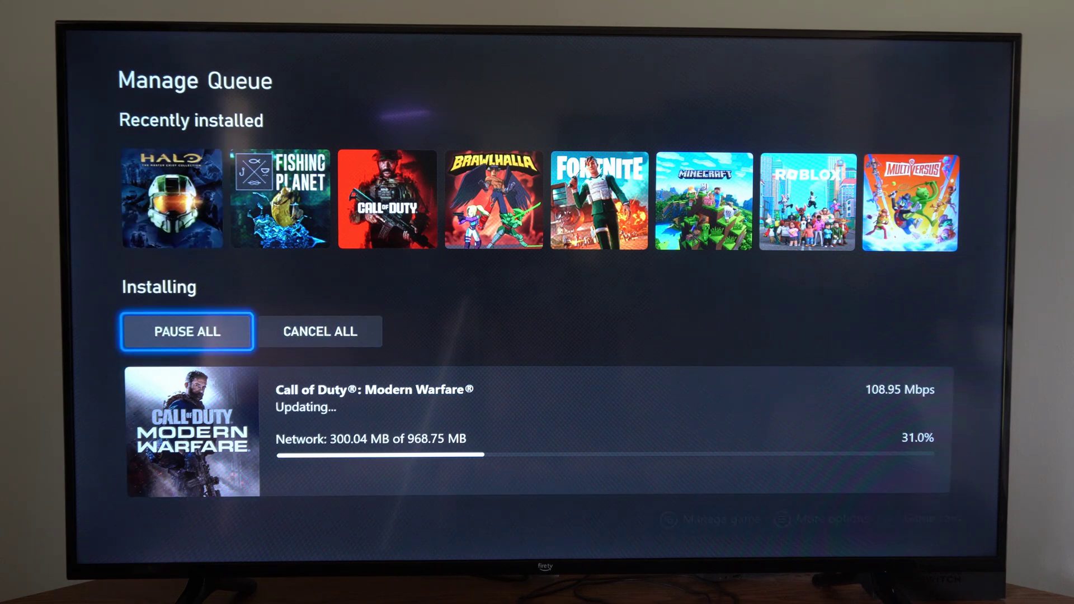
{"action": "key", "text": "Down"}
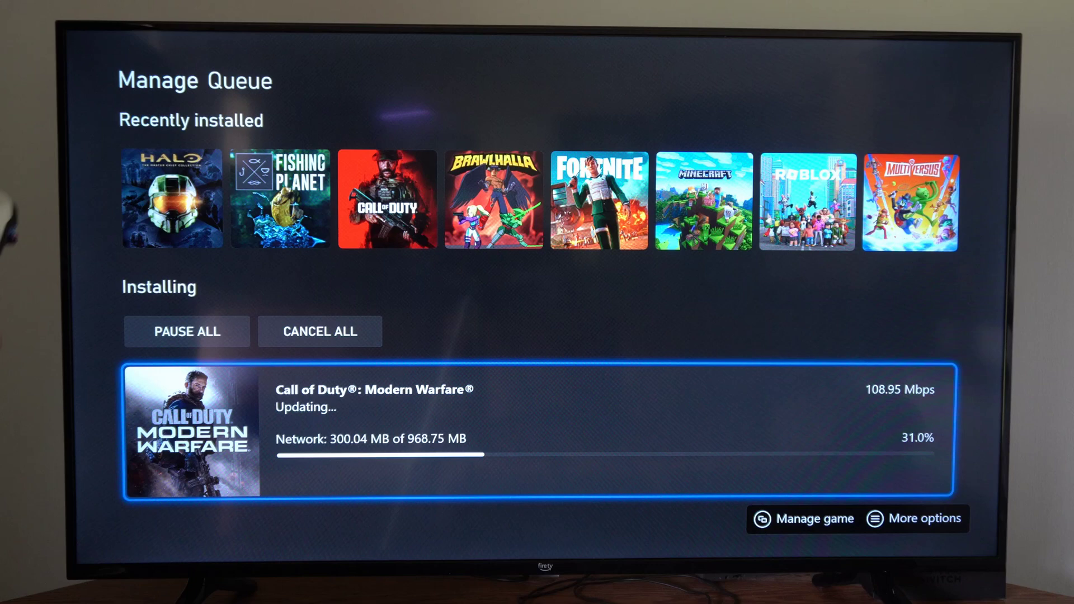
{"action": "key", "text": "Menu"}
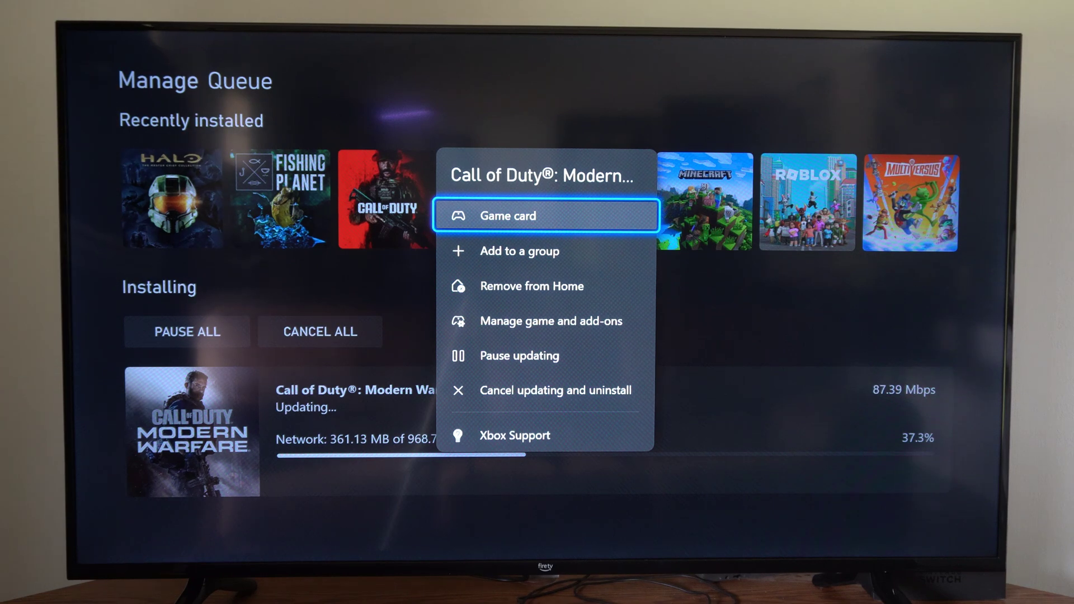
{"action": "key", "text": "Down"}
{"action": "key", "text": "Down"}
{"action": "key", "text": "Down"}
{"action": "key", "text": "Down"}
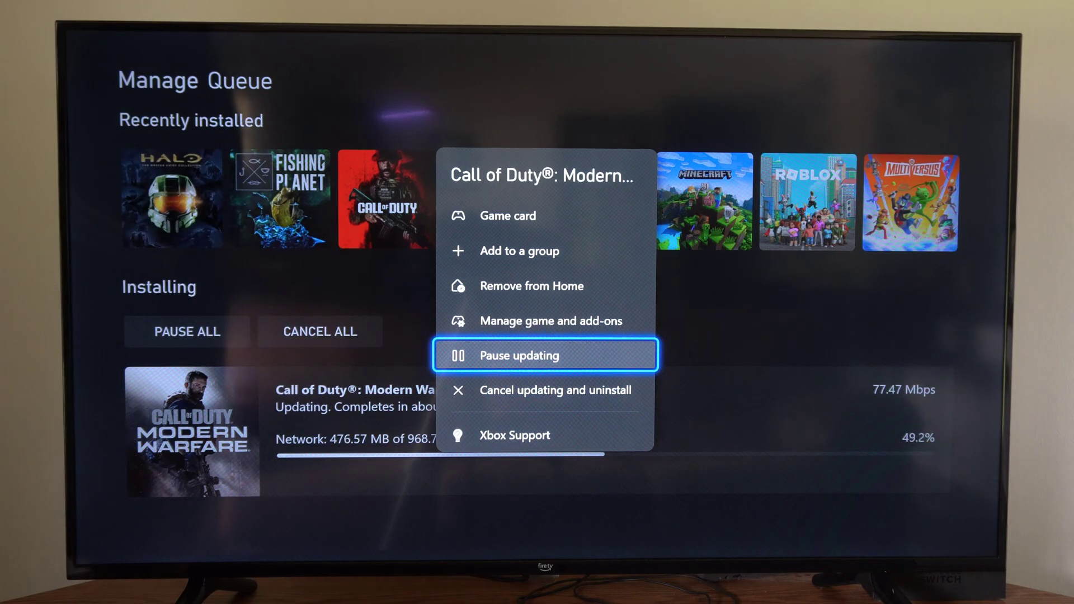
Step: Close the update options without pausing and move among the queue-wide options
{"action": "key", "text": "Escape"}
{"action": "key", "text": "Up"}
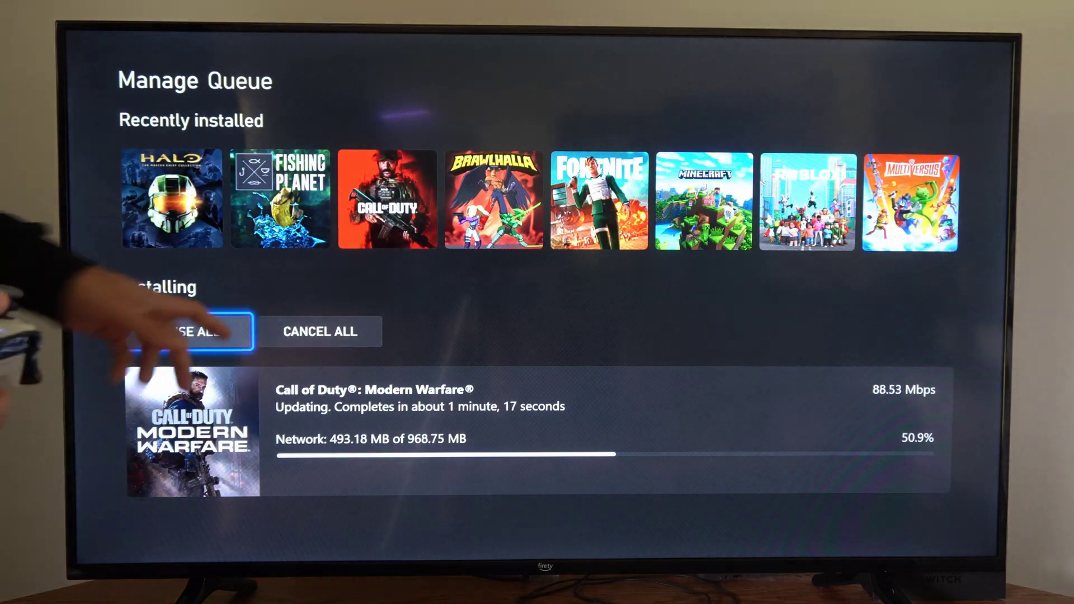
{"action": "key", "text": "Right"}
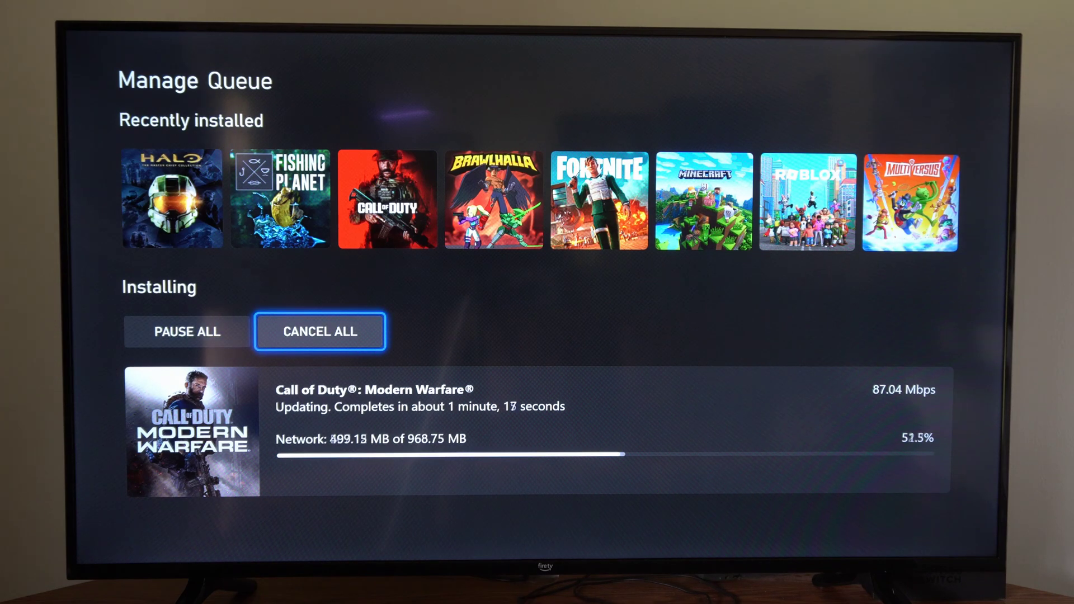
Step: From the guide, open My games & apps and See all, with Call of Duty at 53.8%
{"action": "key", "text": "super"}
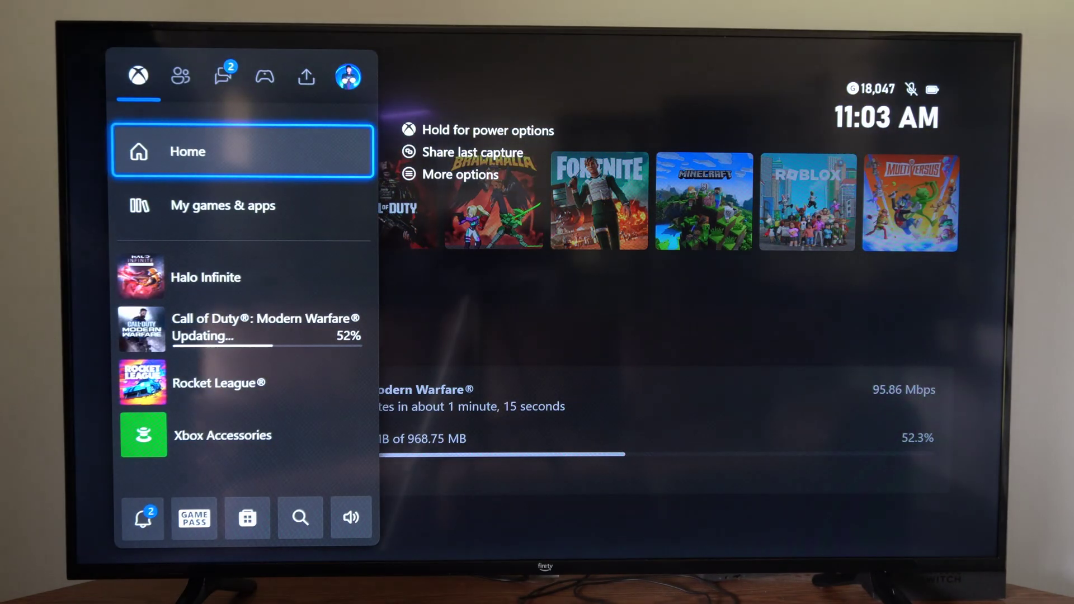
{"action": "key", "text": "Down"}
{"action": "key", "text": "Return"}
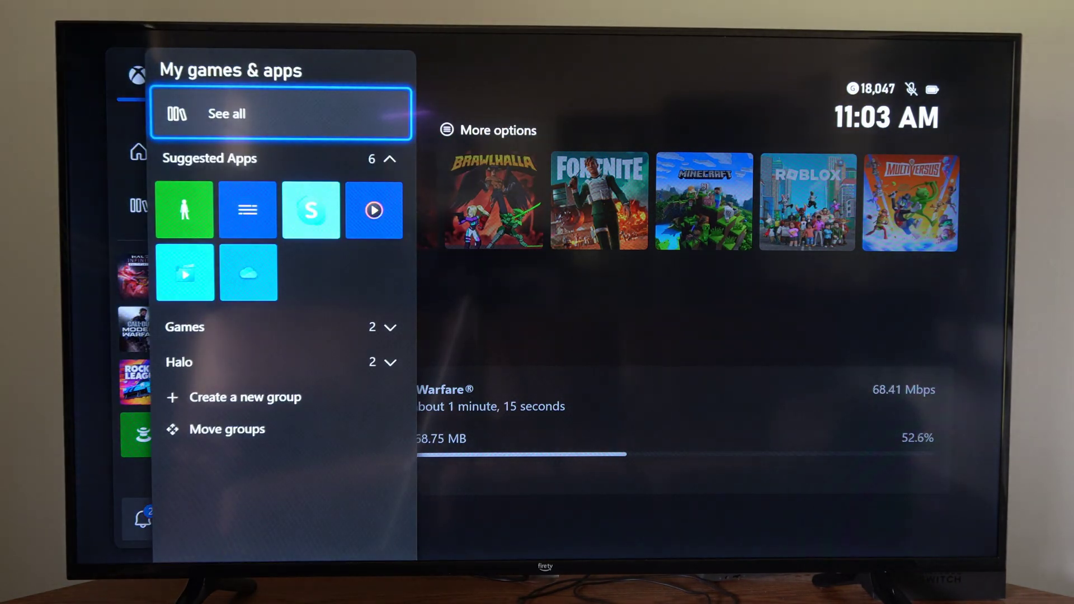
{"action": "key", "text": "Return"}
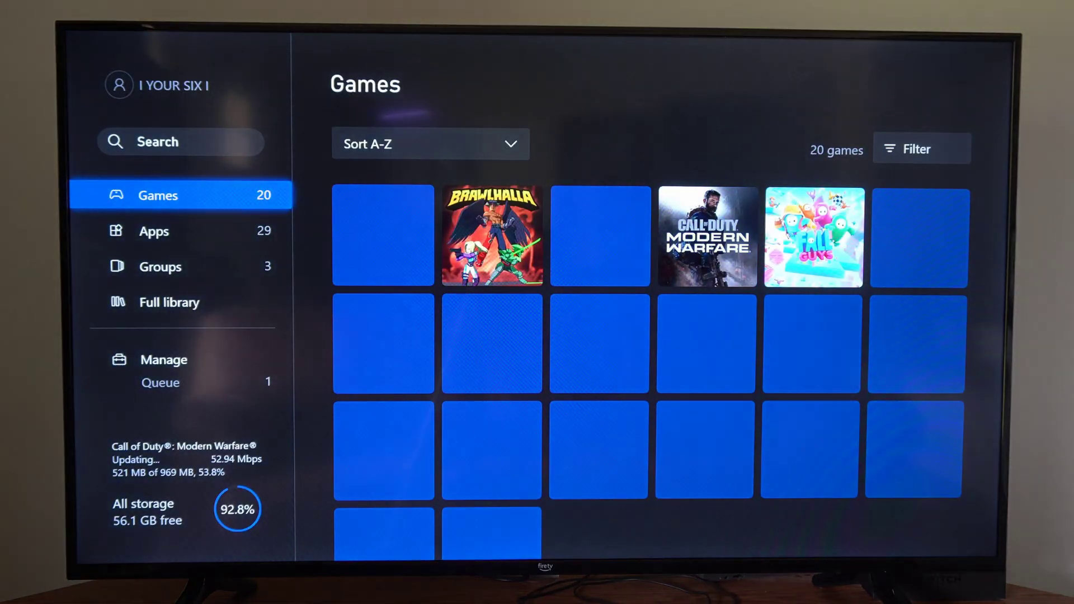